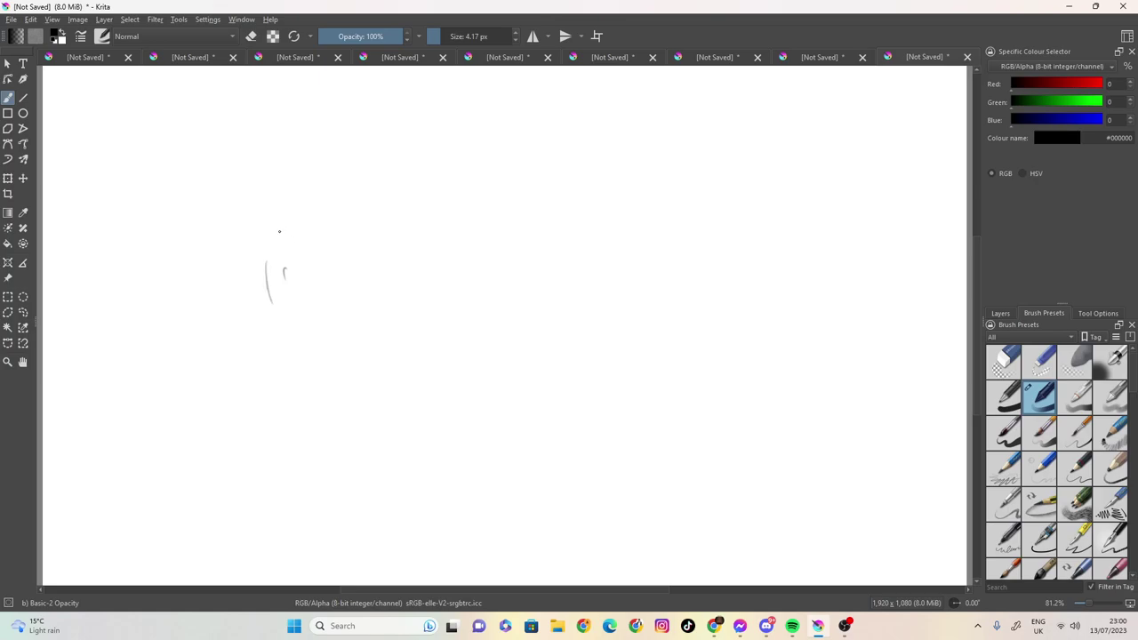
drag(197, 212, 194, 247)
mouse_move(199, 190)
mouse_down()
mouse_move(203, 282)
mouse_move(262, 279)
mouse_up()
mouse_move(248, 197)
mouse_down()
mouse_move(263, 276)
mouse_move(192, 313)
mouse_up()
mouse_move(263, 284)
mouse_down()
mouse_move(241, 339)
mouse_move(182, 333)
mouse_move(153, 439)
mouse_up()
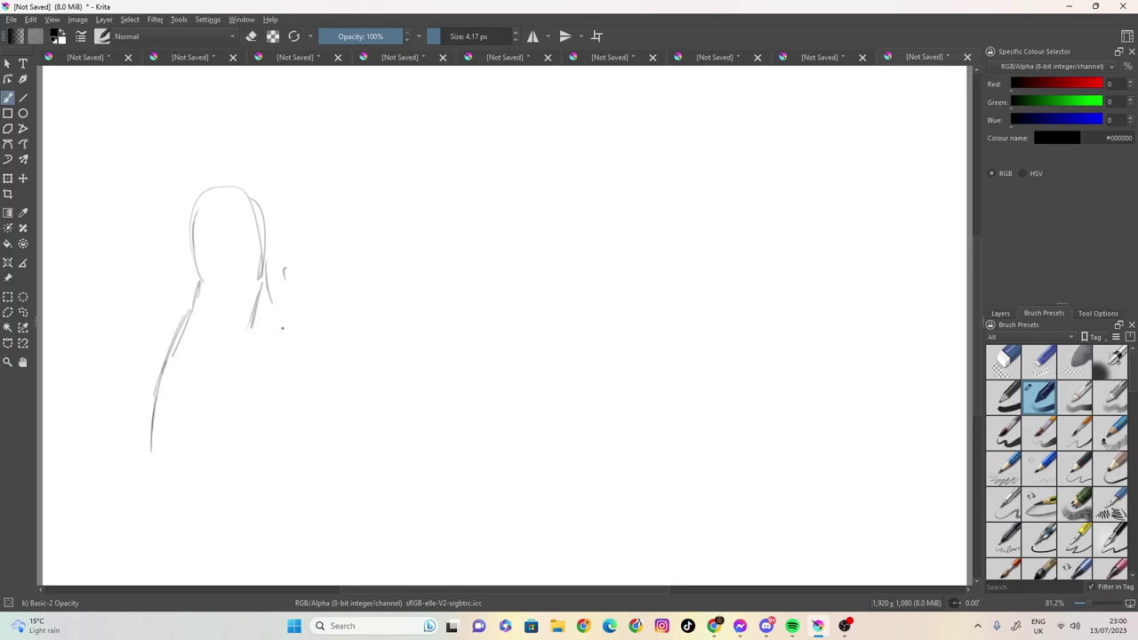
Undo all the sketch strokes until the canvas is blank.
key(ctrl+z)
key(ctrl+z)
key(ctrl+z)
key(ctrl+z)
key(ctrl+z)
key(ctrl+z)
key(ctrl+z)
key(ctrl+z)
key(ctrl+z)
key(ctrl+z)
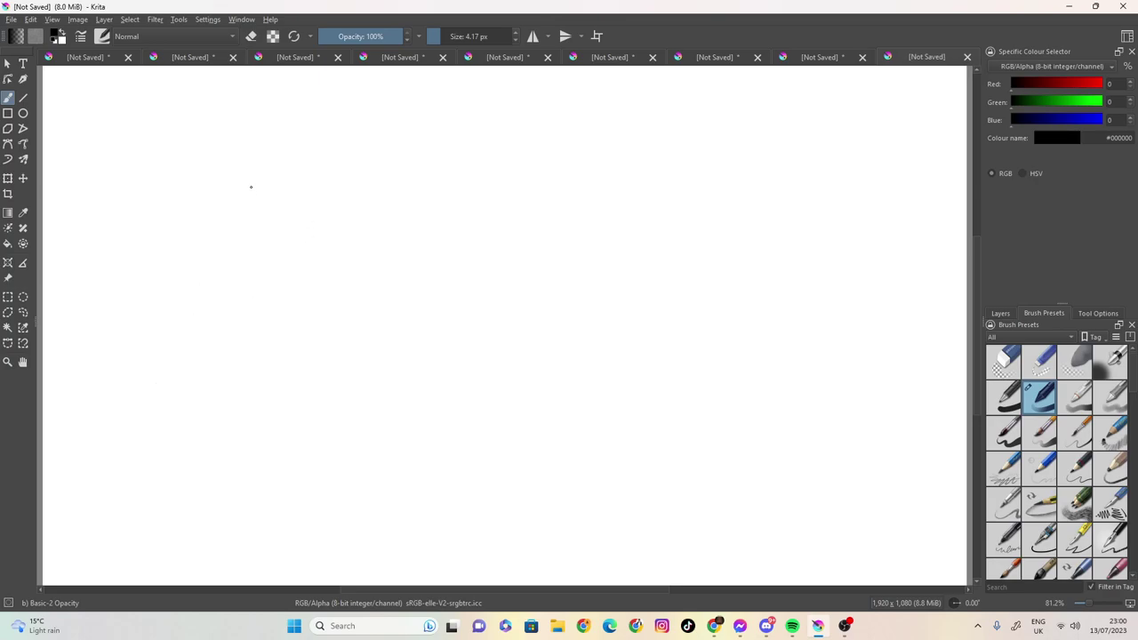
Sketch a tilted head with its left eye and brow, curved jawline and the left side of the skull.
mouse_move(315, 209)
mouse_down()
mouse_move(332, 230)
mouse_move(299, 214)
mouse_move(303, 263)
mouse_up()
mouse_move(291, 220)
mouse_down()
mouse_move(313, 279)
mouse_move(340, 303)
mouse_move(374, 307)
mouse_move(413, 281)
mouse_up()
mouse_move(334, 295)
mouse_down()
mouse_move(358, 309)
mouse_move(419, 269)
mouse_up()
mouse_move(304, 227)
mouse_down()
mouse_move(318, 221)
mouse_move(283, 200)
mouse_move(282, 184)
mouse_move(298, 151)
mouse_move(325, 134)
mouse_up()
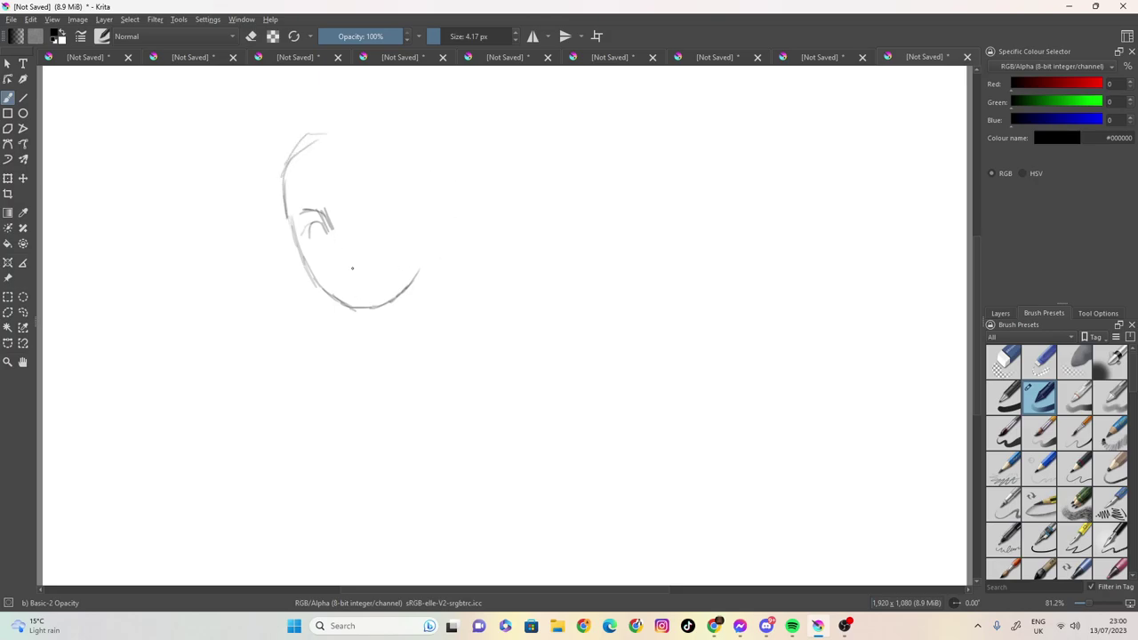
Add a short nose mark to the face and round off the crown of the head.
drag(355, 265, 356, 264)
mouse_move(286, 171)
mouse_down()
mouse_move(302, 130)
mouse_move(365, 104)
mouse_move(432, 152)
mouse_move(392, 98)
mouse_move(318, 120)
mouse_up()
drag(389, 108, 406, 126)
mouse_move(347, 212)
mouse_down()
mouse_move(380, 189)
mouse_move(360, 198)
mouse_up()
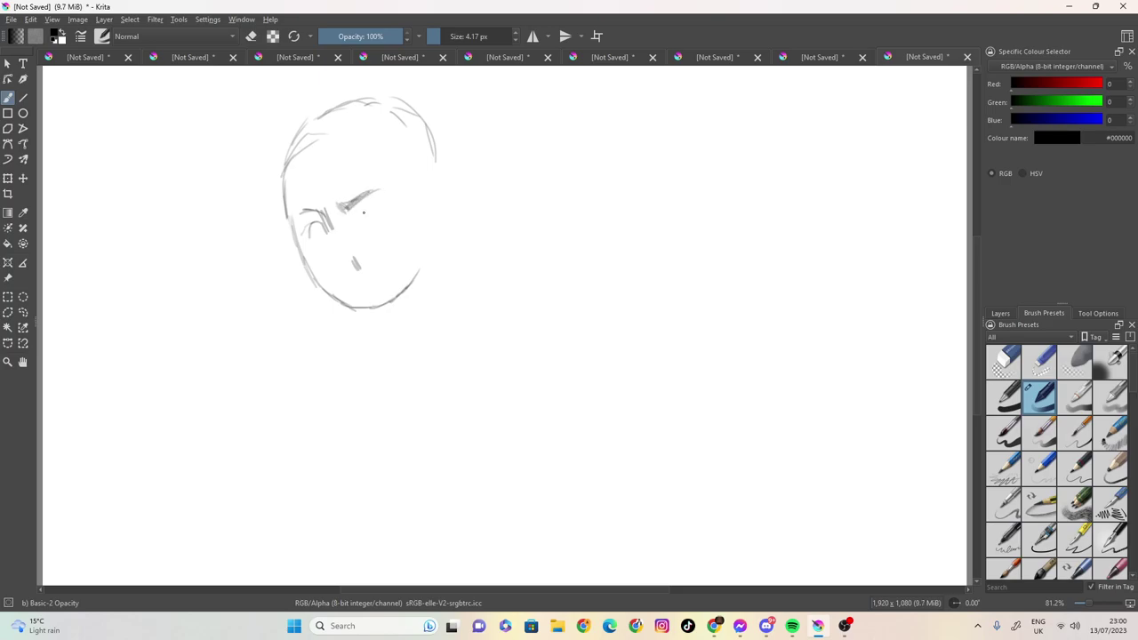
key(ctrl+z)
key(ctrl+z)
Sketch the right brow, the eye with a shaded iris, the nose and a slanted smile.
mouse_move(352, 216)
mouse_down()
mouse_move(389, 218)
mouse_move(377, 230)
mouse_move(382, 212)
mouse_move(320, 226)
mouse_move(321, 239)
mouse_move(351, 216)
mouse_move(341, 217)
mouse_move(346, 199)
mouse_move(383, 185)
mouse_up()
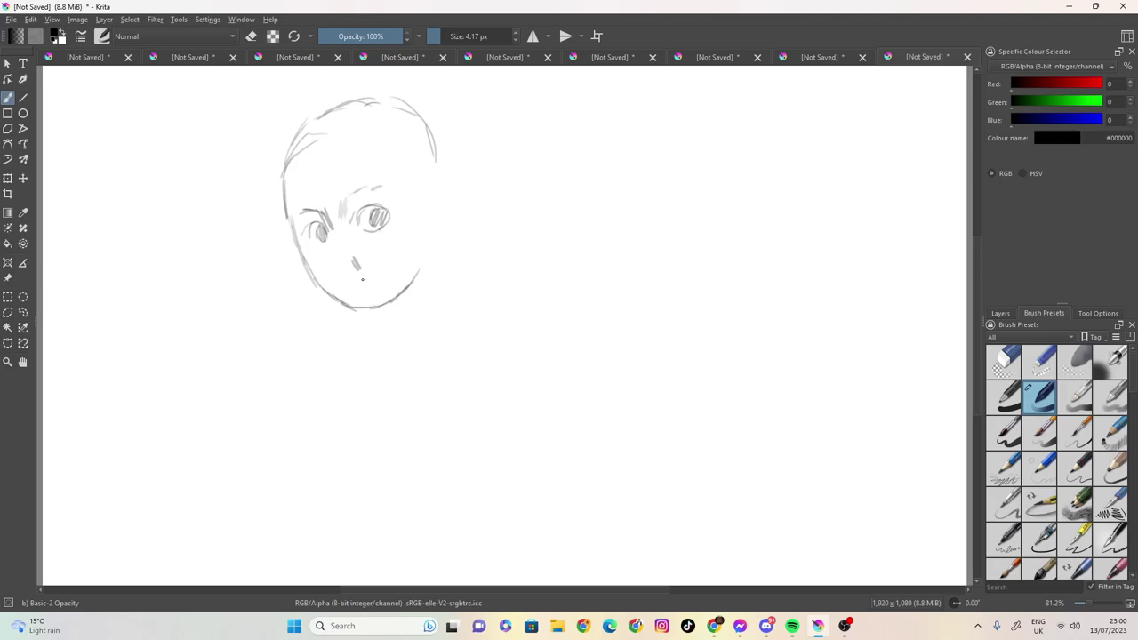
mouse_move(341, 258)
mouse_down()
mouse_move(351, 268)
mouse_move(363, 255)
mouse_move(384, 277)
mouse_up()
drag(385, 274, 394, 266)
Outline a helmet-shaped bowl haircut with a sloping fringe and side locks framing the face.
mouse_move(396, 169)
mouse_down()
mouse_move(417, 219)
mouse_move(417, 186)
mouse_move(404, 194)
mouse_move(421, 242)
mouse_move(442, 222)
mouse_move(436, 129)
mouse_up()
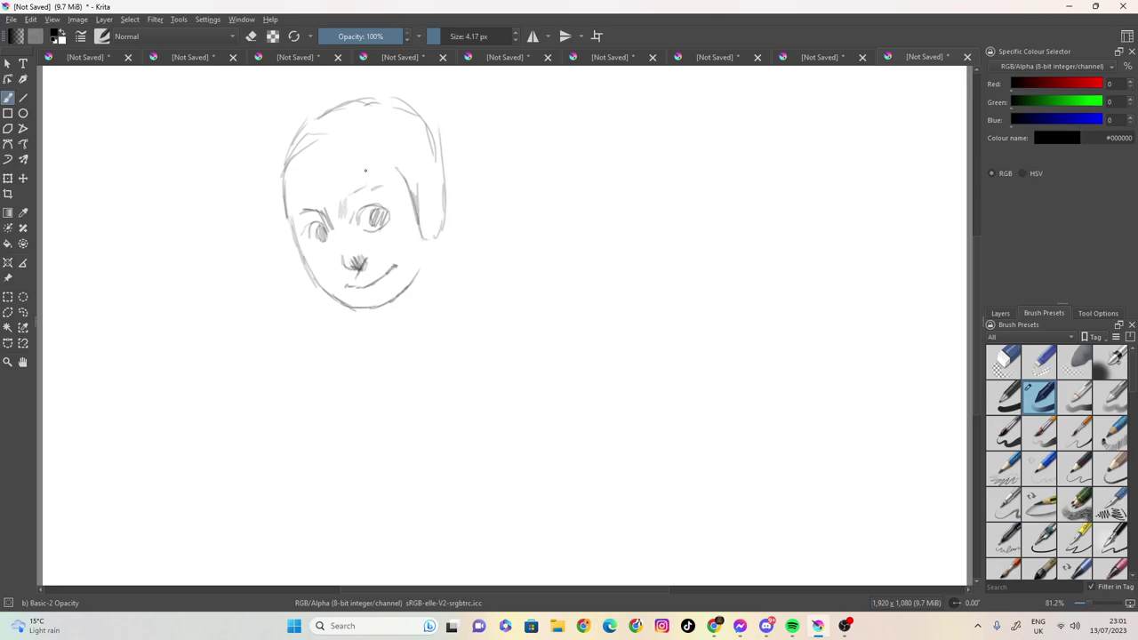
drag(400, 170, 281, 202)
mouse_move(441, 162)
mouse_down()
mouse_move(414, 113)
mouse_move(361, 100)
mouse_move(330, 109)
mouse_move(286, 166)
mouse_move(277, 195)
mouse_move(295, 269)
mouse_up()
mouse_move(281, 203)
mouse_down()
mouse_move(299, 274)
mouse_move(315, 288)
mouse_move(289, 251)
mouse_move(273, 184)
mouse_move(288, 134)
mouse_move(319, 107)
mouse_move(364, 94)
mouse_move(389, 97)
mouse_move(441, 136)
mouse_up()
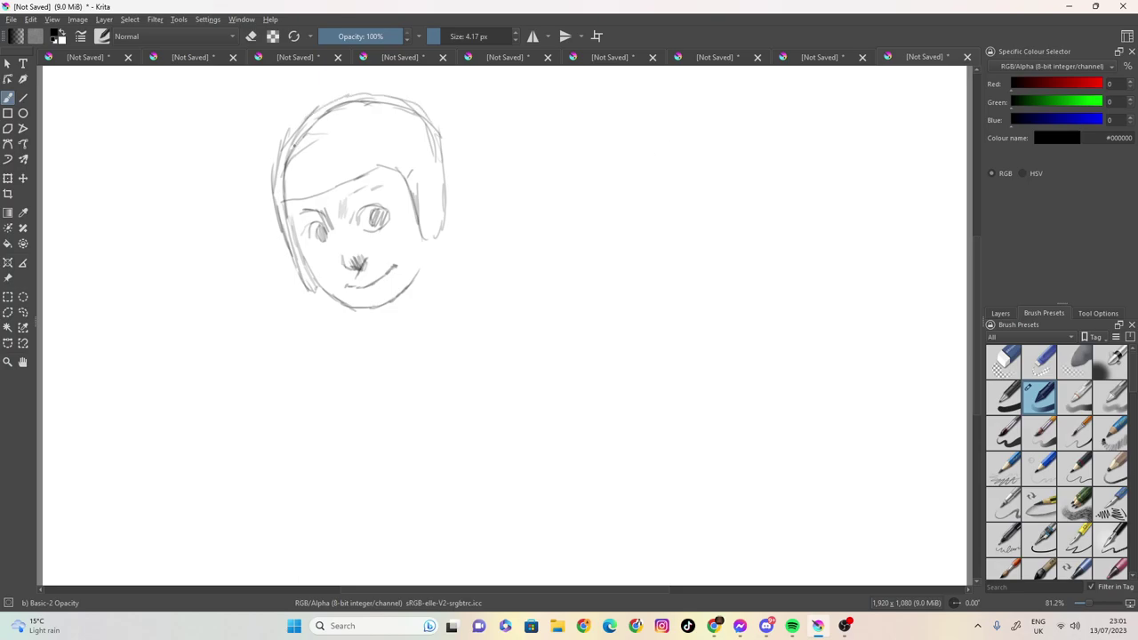
Hatch short strokes along the fringe edge and close the right cheek line down to the jaw.
drag(292, 186, 314, 190)
drag(321, 177, 342, 179)
drag(352, 166, 352, 175)
mouse_move(360, 162)
mouse_down()
mouse_move(359, 175)
mouse_move(317, 191)
mouse_up()
drag(419, 121, 426, 136)
drag(420, 237, 403, 294)
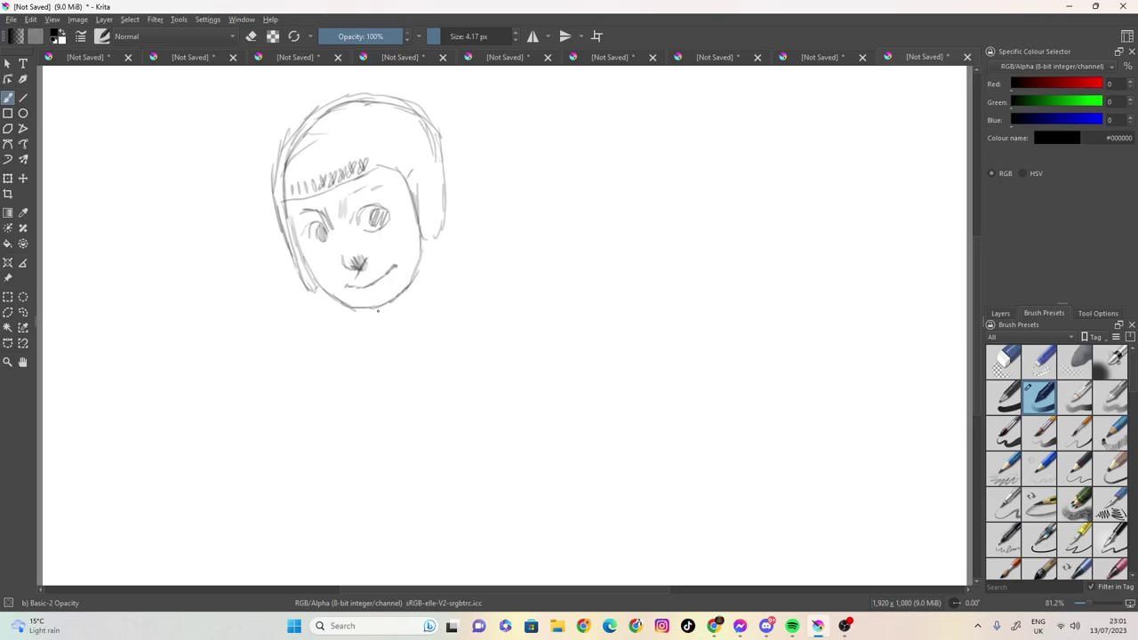
Sketch the neck with a hatched shadow beneath the jaw and a right shoulder line sloping outward.
drag(380, 307, 425, 332)
mouse_move(419, 258)
mouse_down()
mouse_move(412, 315)
mouse_move(389, 313)
mouse_up()
drag(440, 240, 451, 272)
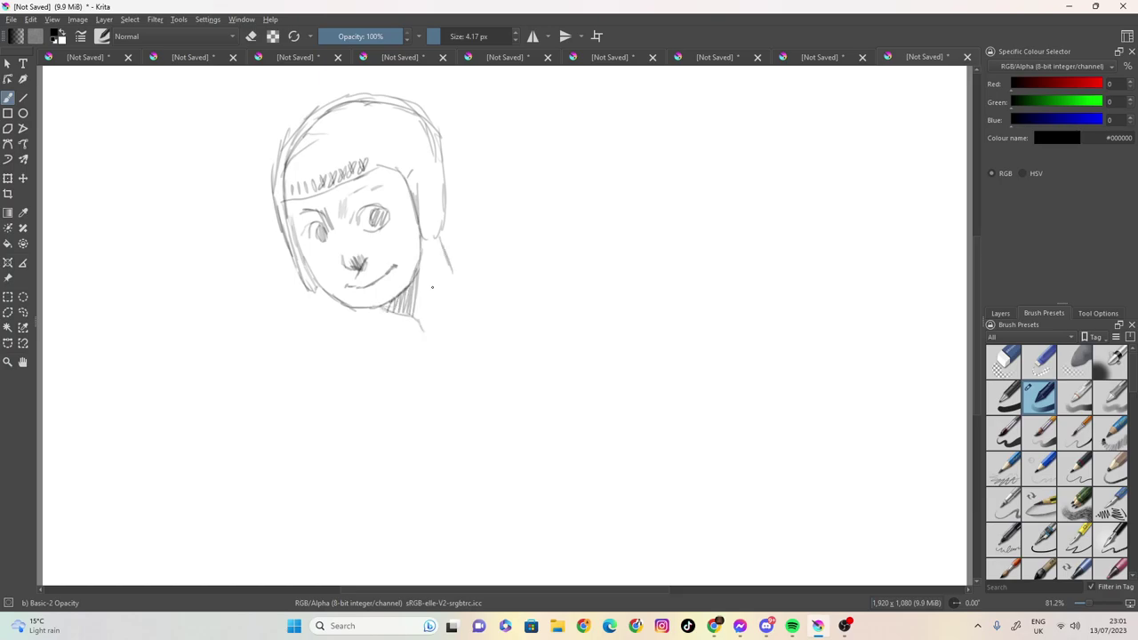
mouse_move(376, 311)
mouse_down()
mouse_move(388, 325)
mouse_move(356, 337)
mouse_move(361, 348)
mouse_up()
mouse_move(442, 253)
mouse_down()
mouse_move(473, 307)
mouse_move(494, 295)
mouse_move(534, 315)
mouse_up()
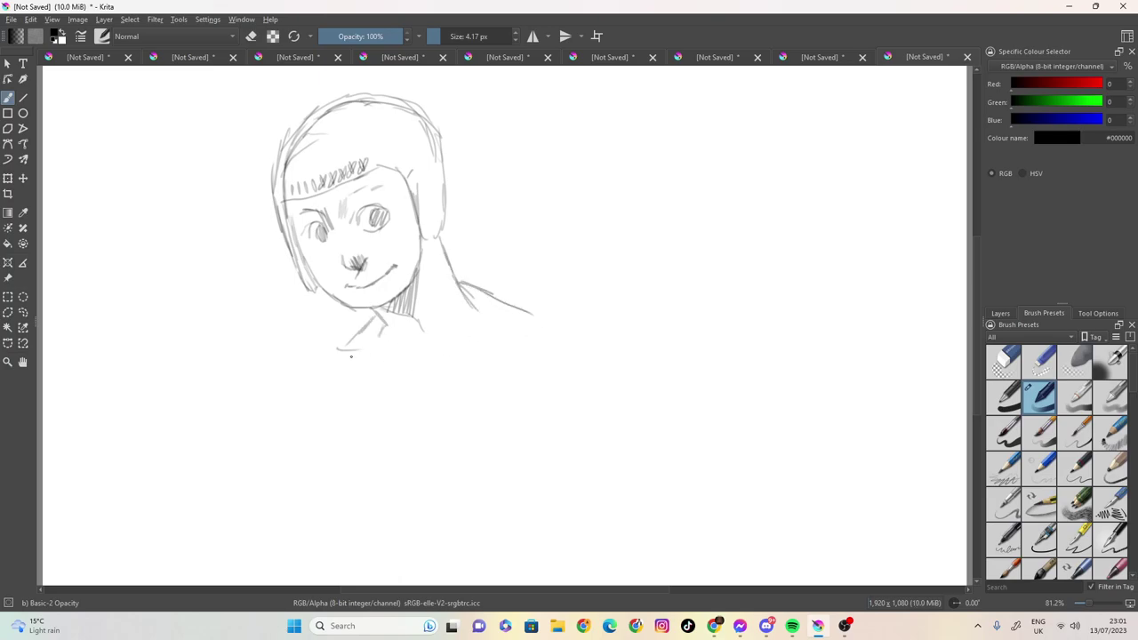
Sketch the left shoulder and upper arm contour and a short line across the upper chest.
mouse_move(356, 337)
mouse_down()
mouse_move(316, 381)
mouse_move(312, 476)
mouse_up()
drag(510, 308, 529, 314)
drag(370, 368, 418, 387)
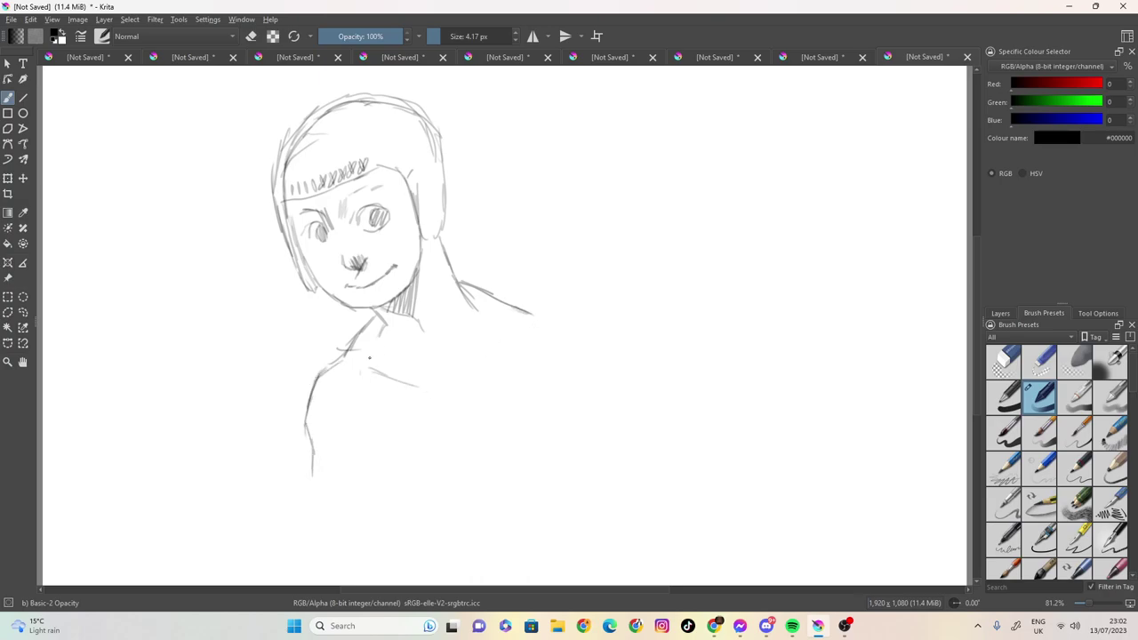
Redraw the left shoulder as a rounder curve and erase the old shoulder and arm lines with a larger eraser.
mouse_move(355, 336)
mouse_down()
mouse_move(303, 378)
mouse_move(366, 364)
mouse_move(354, 359)
mouse_up()
drag(353, 359, 348, 348)
drag(306, 381, 302, 407)
key(e)
mouse_move(338, 373)
mouse_down()
mouse_move(325, 356)
mouse_move(348, 348)
mouse_move(311, 471)
mouse_up()
key(e)
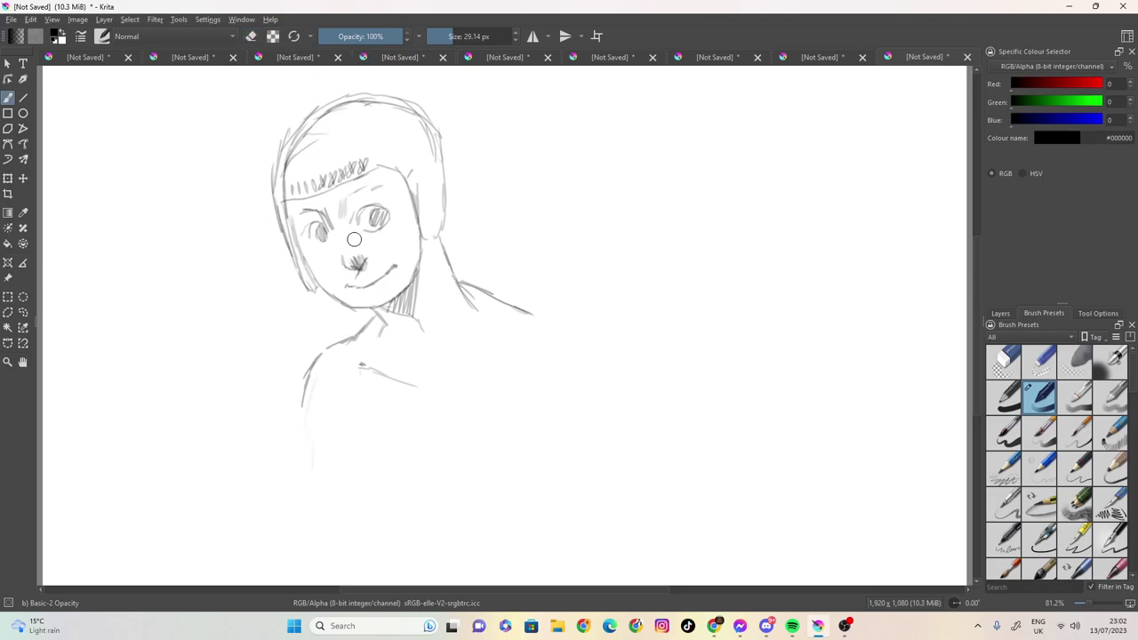
Set the brush size to 4.17 px and draw a rounded shirt neckline and a diagonal strap from the right shoulder.
drag(460, 34, 439, 35)
mouse_move(373, 336)
mouse_down()
mouse_move(381, 378)
mouse_move(474, 347)
mouse_up()
mouse_move(478, 294)
mouse_down()
mouse_move(485, 336)
mouse_move(428, 377)
mouse_move(400, 381)
mouse_up()
drag(505, 307, 462, 477)
drag(527, 317, 482, 482)
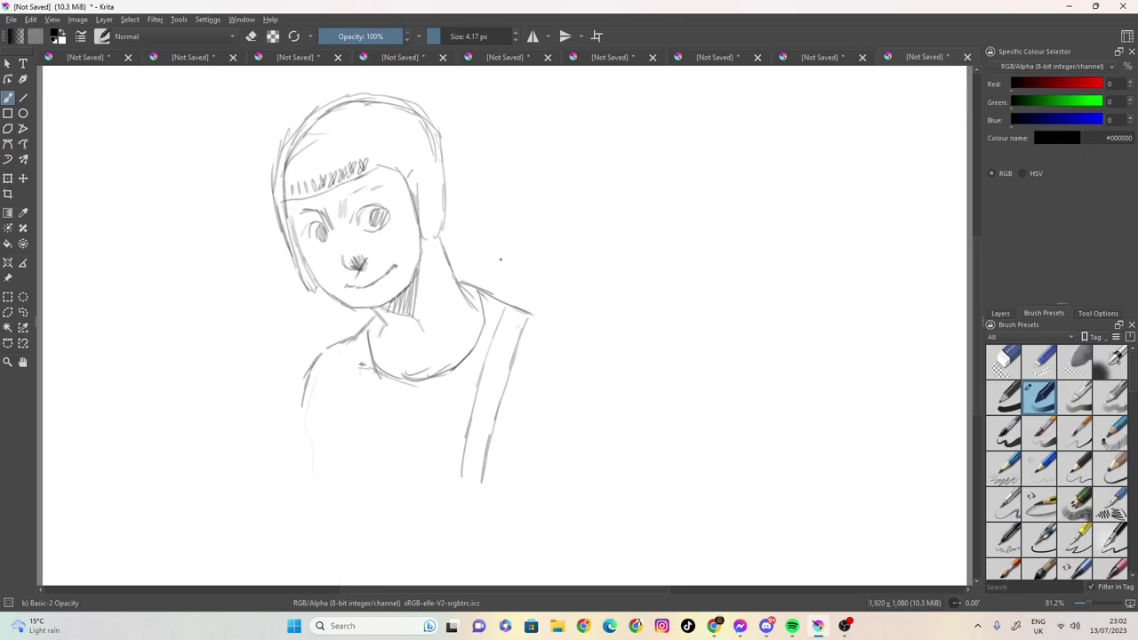
Sketch a sword behind the right shoulder with an oval guard, a diamond-patterned grip and a pointed pommel.
mouse_move(491, 255)
mouse_down()
mouse_move(525, 258)
mouse_move(473, 266)
mouse_move(574, 272)
mouse_move(572, 286)
mouse_move(528, 289)
mouse_move(487, 260)
mouse_move(477, 269)
mouse_move(515, 286)
mouse_move(489, 293)
mouse_move(547, 319)
mouse_up()
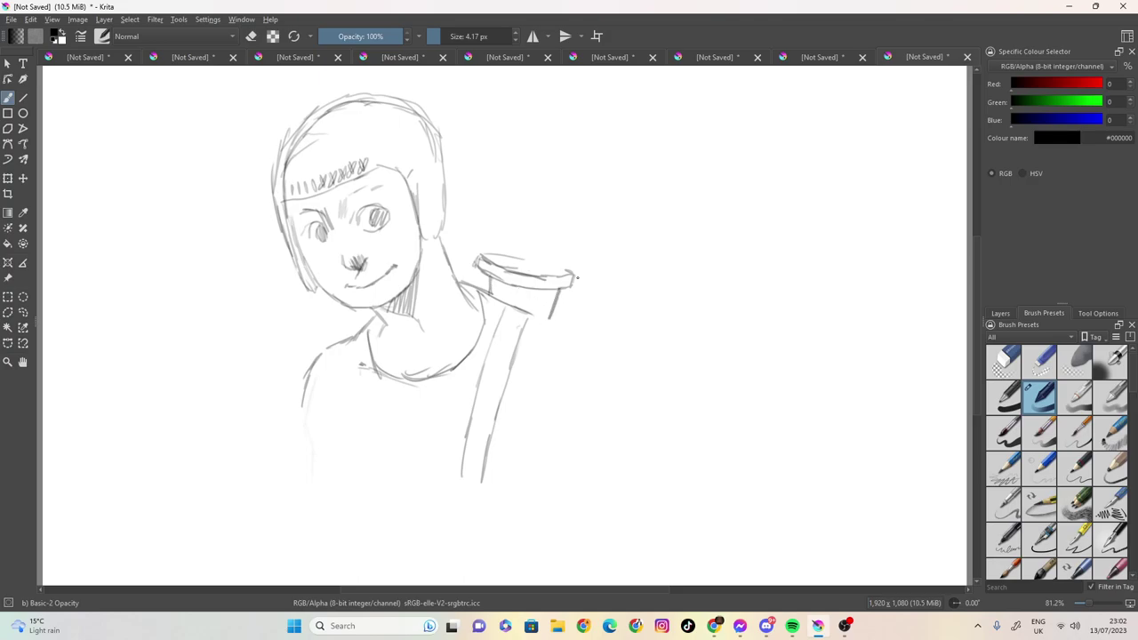
mouse_move(576, 272)
mouse_down()
mouse_move(583, 283)
mouse_move(558, 290)
mouse_move(583, 278)
mouse_move(566, 265)
mouse_move(521, 266)
mouse_move(540, 270)
mouse_move(544, 241)
mouse_move(523, 234)
mouse_move(519, 260)
mouse_move(544, 260)
mouse_move(475, 255)
mouse_move(536, 244)
mouse_move(526, 250)
mouse_move(533, 228)
mouse_move(539, 244)
mouse_move(546, 217)
mouse_move(532, 213)
mouse_move(542, 206)
mouse_move(549, 227)
mouse_move(539, 196)
mouse_move(553, 204)
mouse_move(549, 176)
mouse_move(549, 204)
mouse_move(546, 192)
mouse_up()
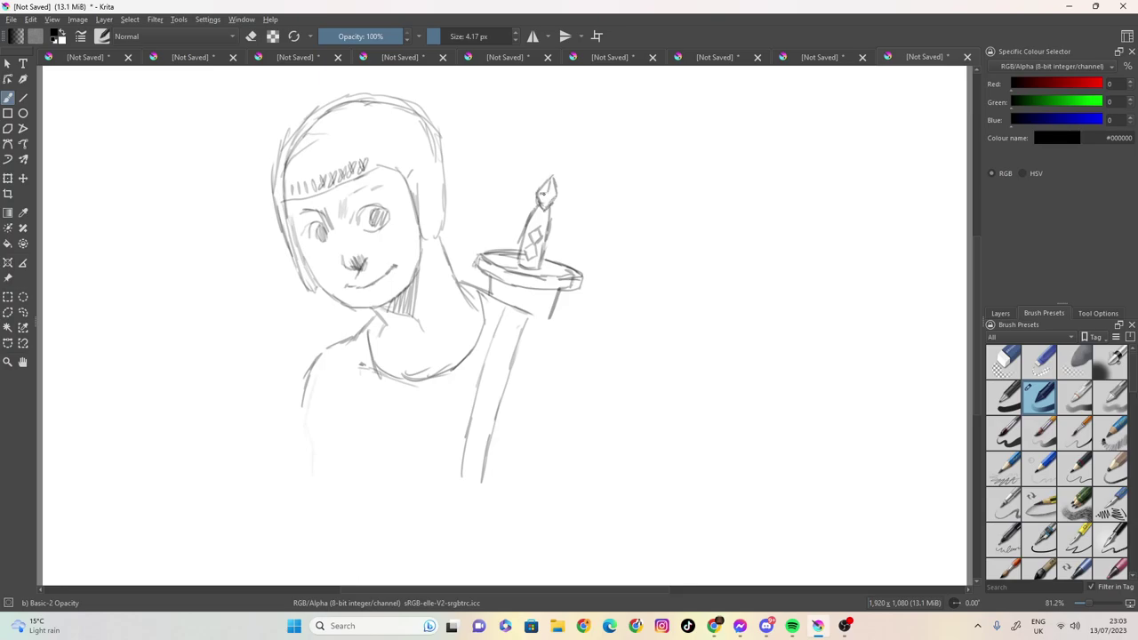
mouse_move(549, 198)
mouse_down()
mouse_move(556, 191)
mouse_move(546, 239)
mouse_move(540, 224)
mouse_up()
drag(547, 218, 535, 228)
drag(541, 219, 534, 229)
Extend the right shoulder outward and add muscle lines to the neck and a second line along the collar.
drag(556, 335, 608, 381)
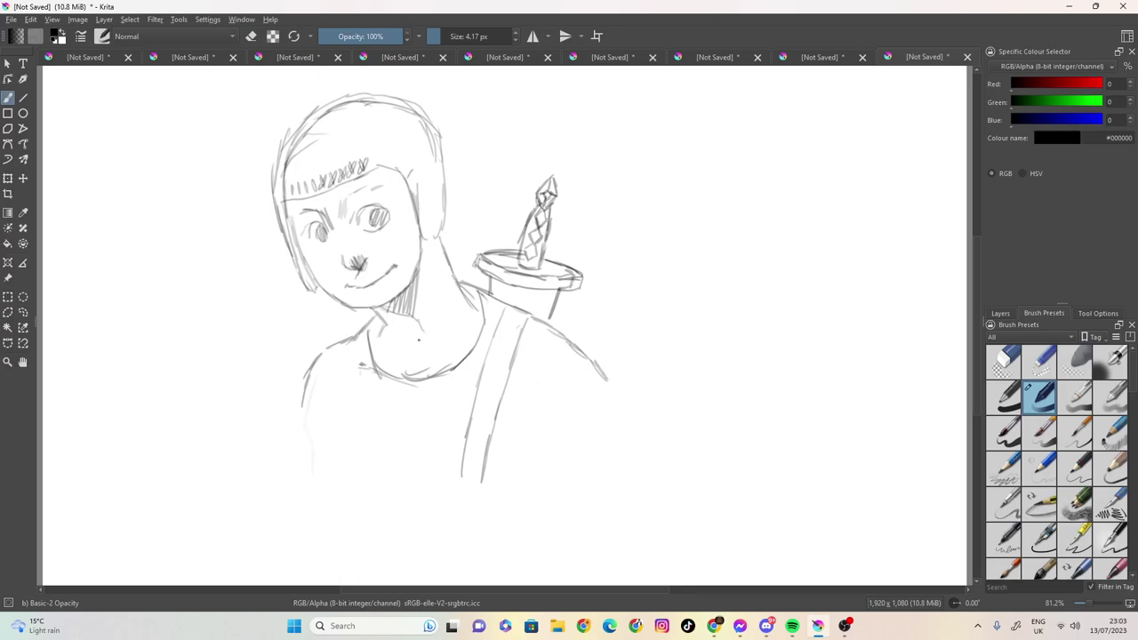
drag(415, 279, 411, 308)
mouse_move(432, 260)
mouse_down()
mouse_move(435, 297)
mouse_move(411, 335)
mouse_up()
drag(431, 254, 435, 329)
drag(433, 370, 481, 330)
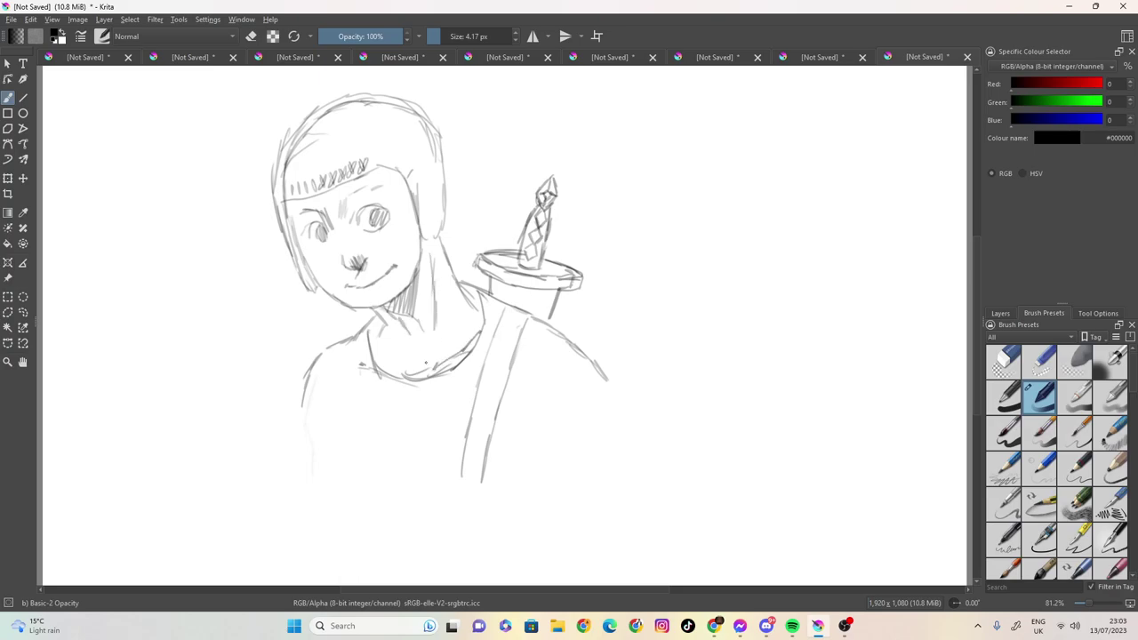
drag(383, 361, 413, 377)
drag(431, 346, 431, 364)
drag(436, 236, 447, 270)
drag(445, 233, 447, 258)
Handwrite "Hes Bald" in the empty space beside the head.
drag(64, 155, 65, 184)
drag(66, 170, 80, 168)
mouse_move(78, 158)
mouse_down()
mouse_move(78, 182)
mouse_move(94, 178)
mouse_up()
mouse_move(110, 166)
mouse_down()
mouse_move(105, 176)
mouse_move(138, 195)
mouse_up()
mouse_move(138, 169)
mouse_down()
mouse_move(140, 195)
mouse_move(167, 199)
mouse_up()
drag(180, 187, 183, 203)
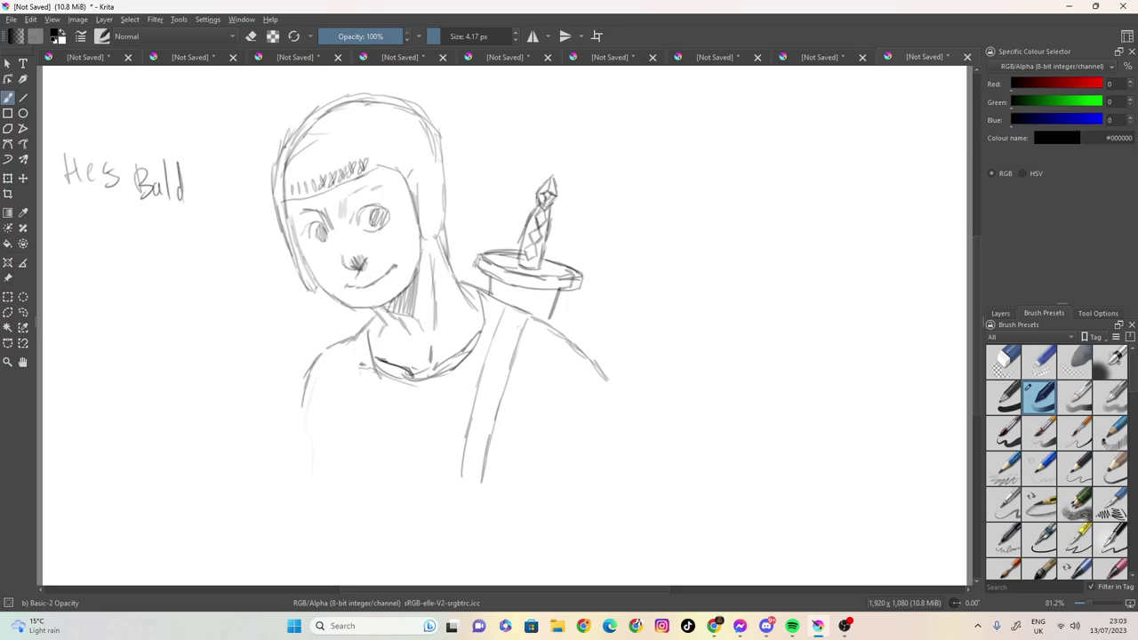
Erase the stray construction lines inside the hair with a 27.20 px eraser.
key(e)
key(bracketright)
key(bracketright)
key(bracketright)
key(bracketright)
mouse_move(282, 183)
mouse_down()
mouse_move(321, 124)
mouse_move(310, 127)
mouse_move(365, 104)
mouse_move(395, 112)
mouse_move(428, 153)
mouse_move(426, 140)
mouse_move(414, 147)
mouse_move(439, 230)
mouse_move(444, 158)
mouse_move(393, 130)
mouse_move(420, 177)
mouse_up()
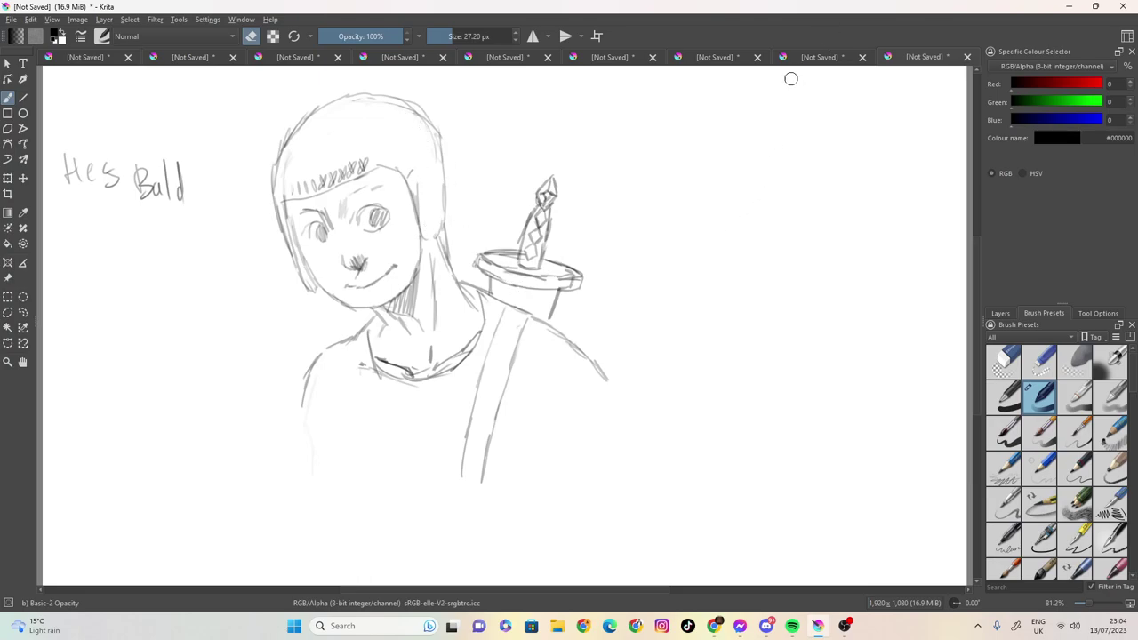
click(250, 36)
mouse_move(192, 162)
mouse_down()
mouse_move(150, 233)
mouse_move(46, 162)
mouse_up()
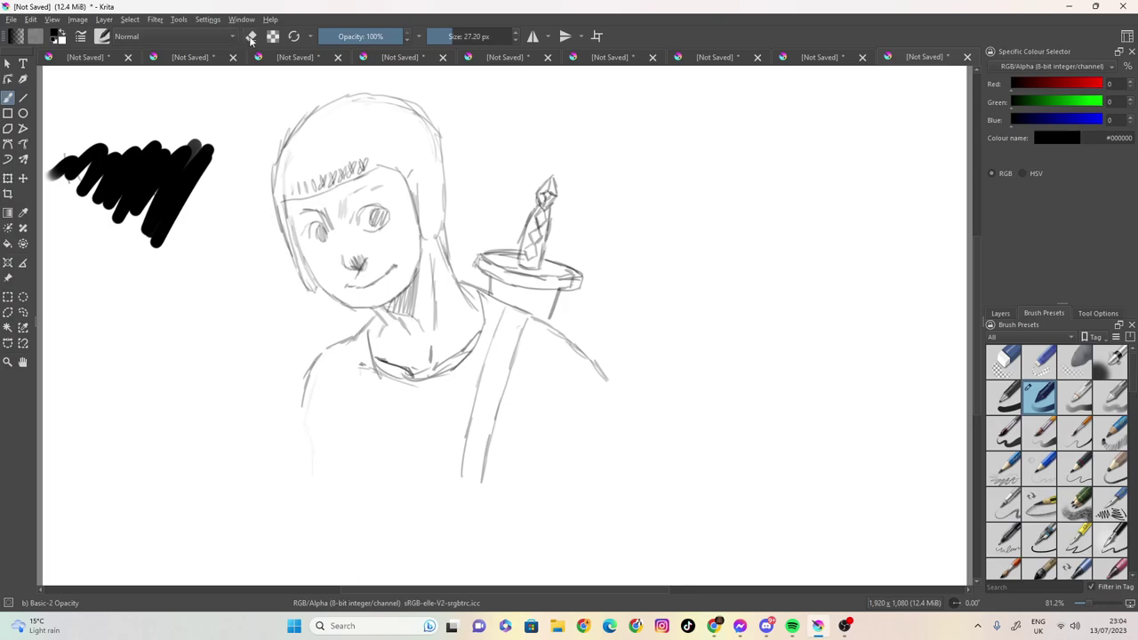
key(ctrl+z)
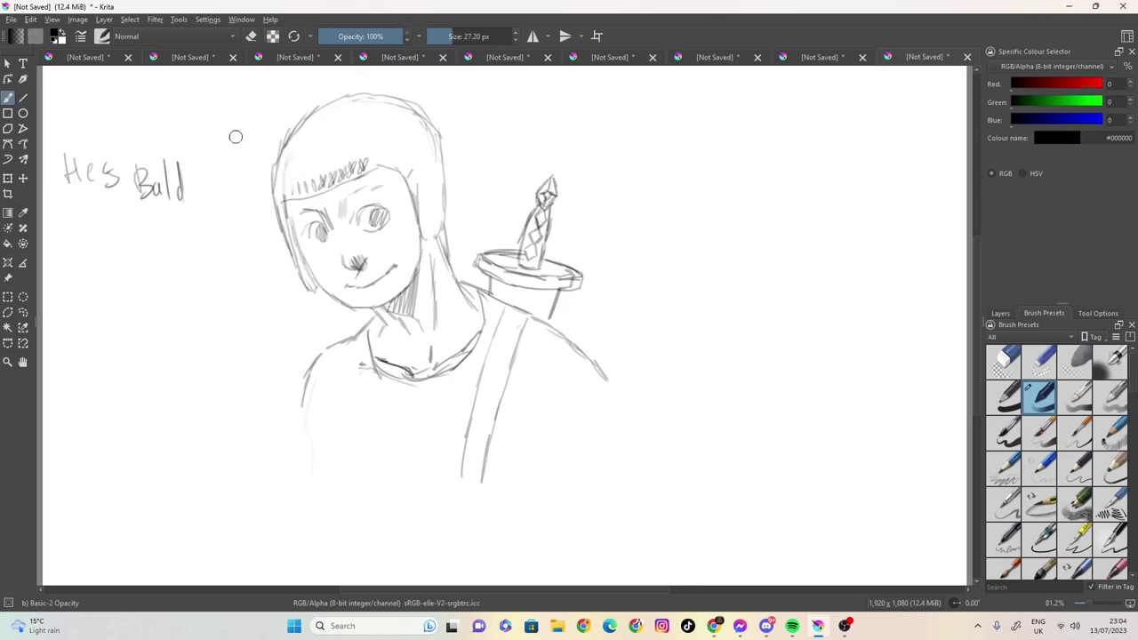
Erase the handwritten note beside the head with a large eraser, and return to painting at 4.74 px.
click(252, 36)
drag(434, 36, 484, 35)
mouse_move(177, 178)
mouse_down()
mouse_move(151, 214)
mouse_move(124, 159)
mouse_move(152, 128)
mouse_up()
drag(485, 36, 439, 35)
click(253, 38)
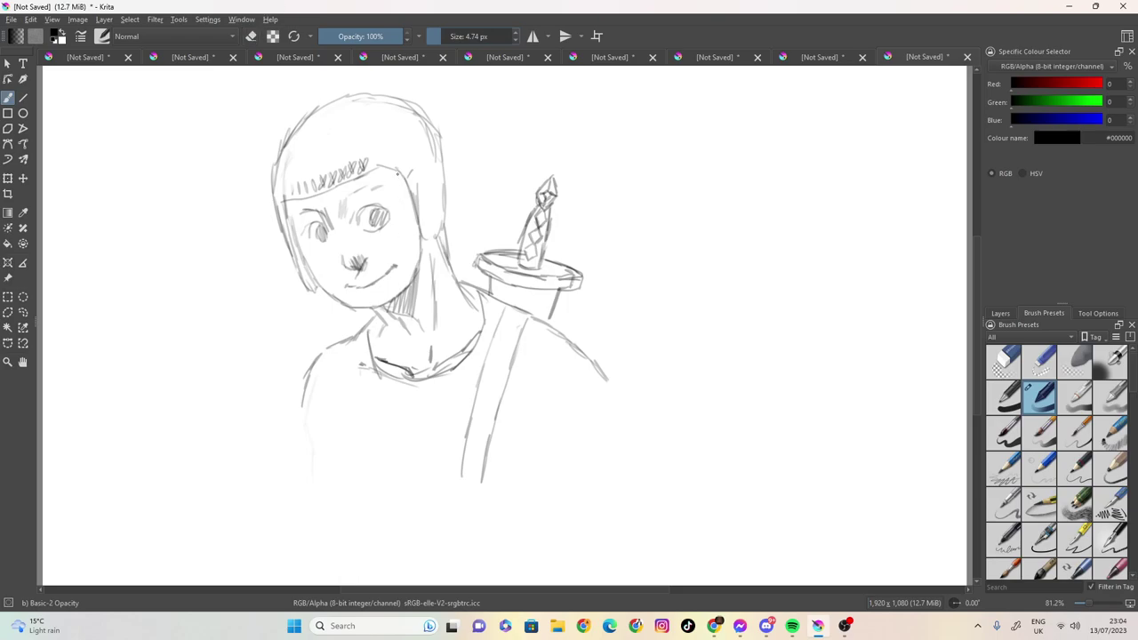
Shade beneath the hairline and beside the right cheek and neck, and darken the jawline.
mouse_move(397, 190)
mouse_down()
mouse_move(370, 176)
mouse_move(321, 195)
mouse_move(395, 216)
mouse_move(418, 192)
mouse_up()
drag(448, 229, 442, 254)
mouse_move(360, 305)
mouse_down()
mouse_move(410, 278)
mouse_move(417, 233)
mouse_move(416, 259)
mouse_up()
mouse_move(411, 205)
mouse_down()
mouse_move(418, 260)
mouse_move(418, 240)
mouse_up()
drag(409, 302, 411, 271)
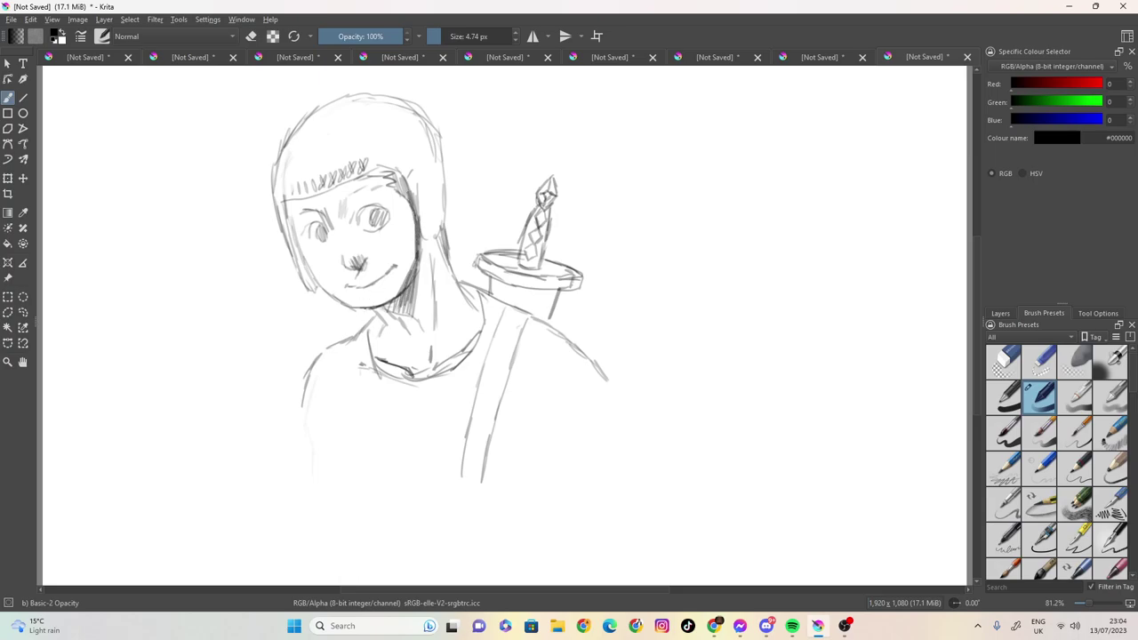
drag(316, 279, 360, 308)
Clean up the rough strokes along the outside of the jaw with a 14.67 px eraser.
click(250, 35)
click(435, 35)
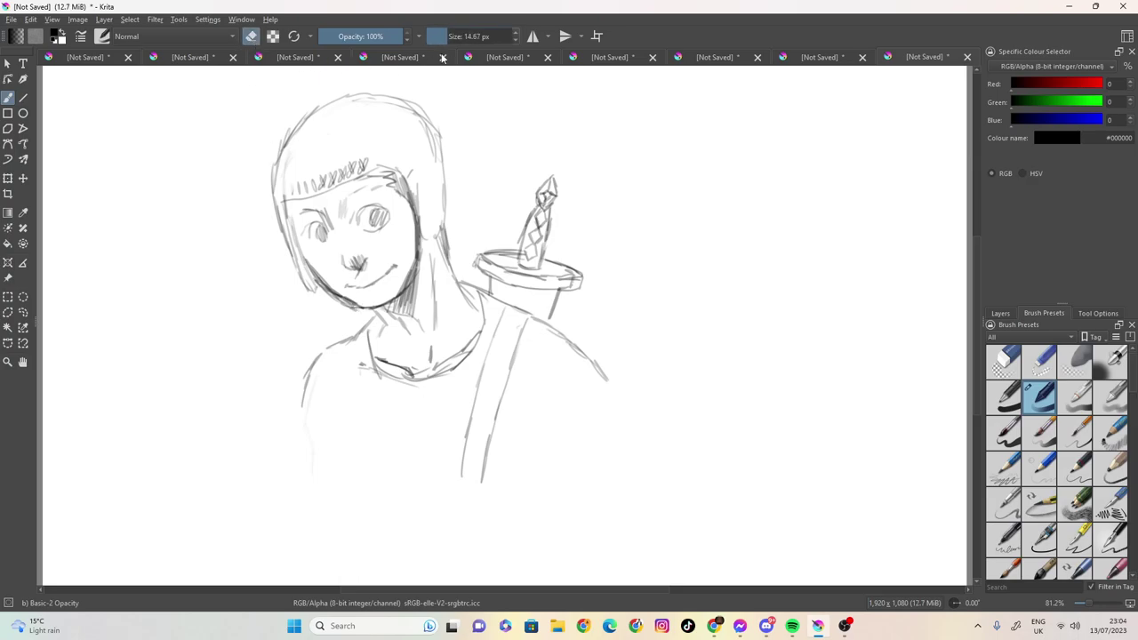
drag(352, 314, 317, 284)
drag(411, 275, 397, 302)
Return to painting with a 4.17 px brush and redraw the right cheek and jaw edge.
click(253, 36)
drag(455, 39, 435, 39)
drag(417, 253, 409, 282)
drag(418, 239, 415, 265)
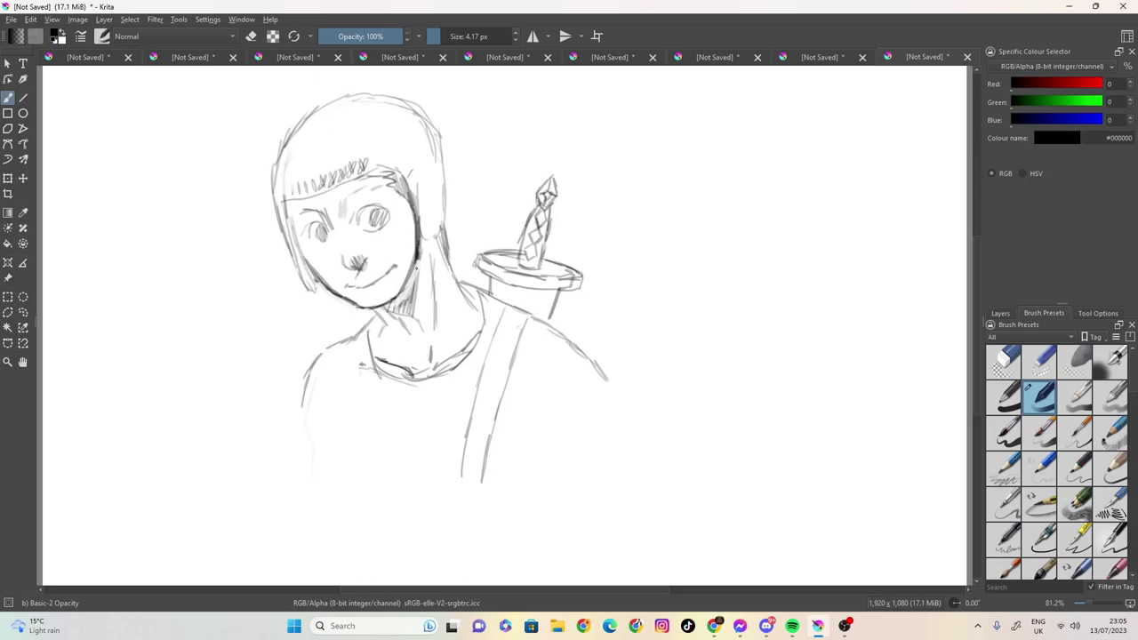
Erase the excess shading beneath the hairline at the right temple.
key(e)
drag(388, 192, 408, 203)
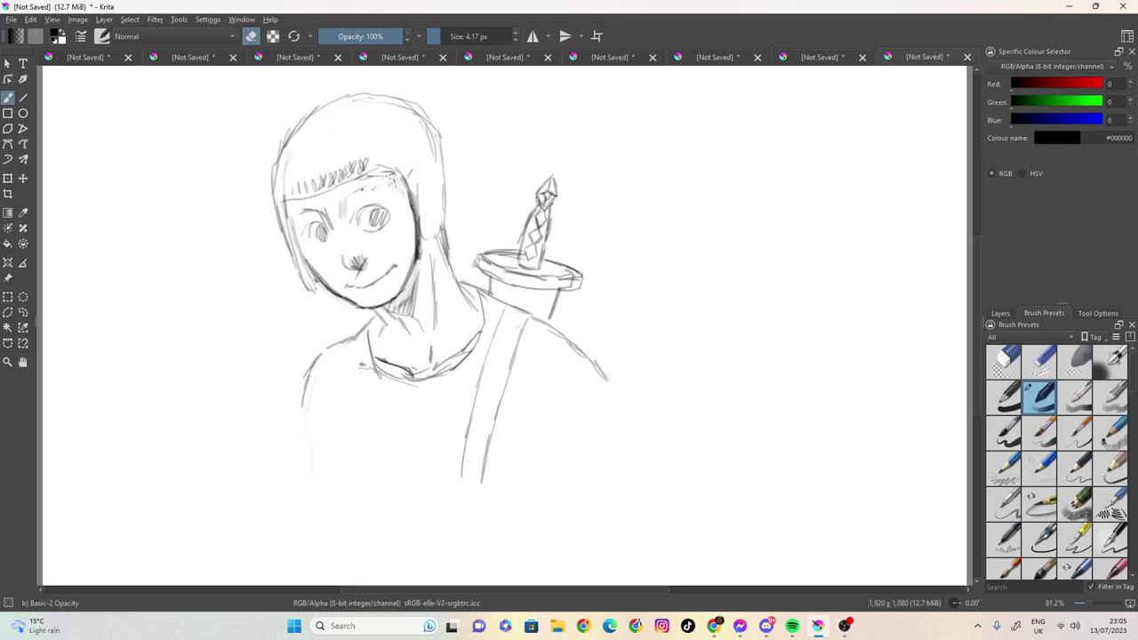